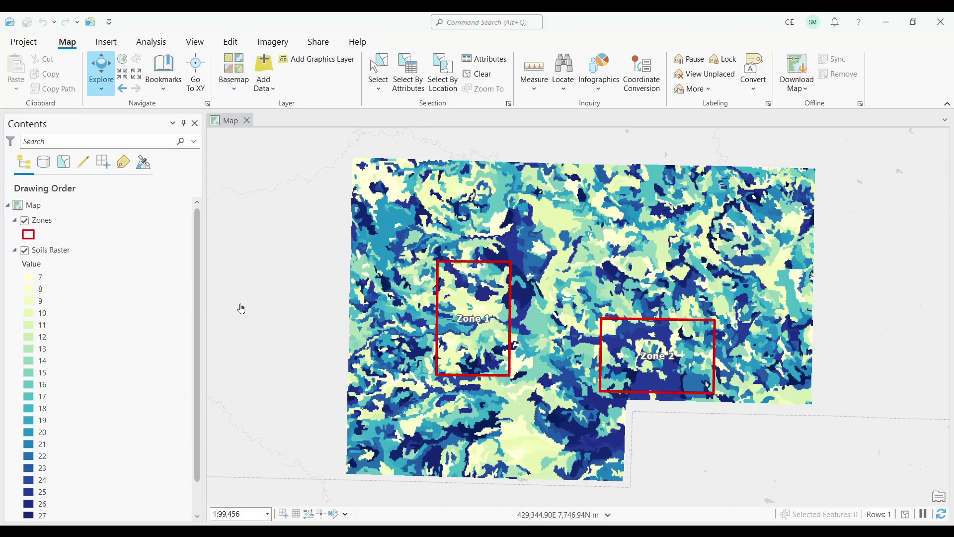
# Step: Search the geoprocessing tools for "zonal statistics table" and open the Zonal Statistics as Table tool
pyautogui.scroll(-1, 196, 305)
pyautogui.scroll(-1, 196, 305)
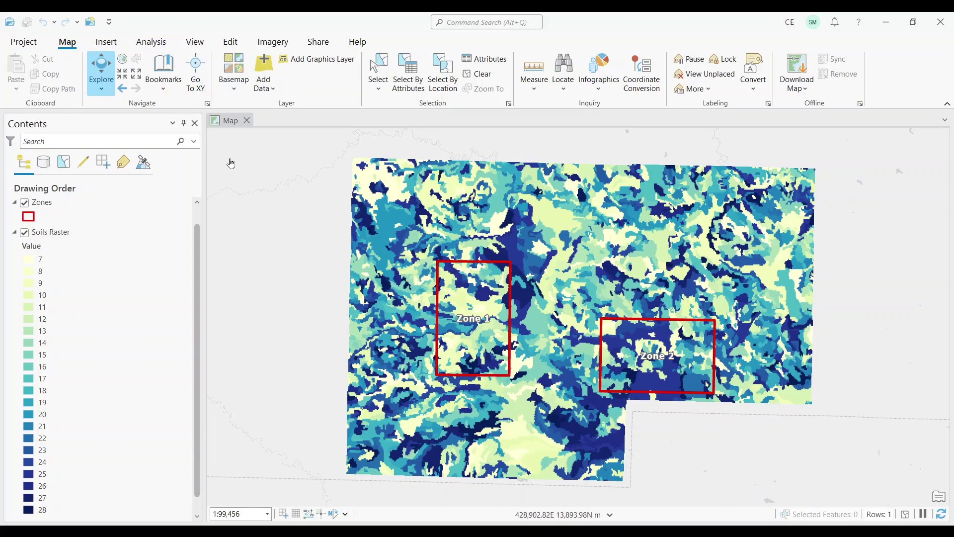
pyautogui.click(150, 42)
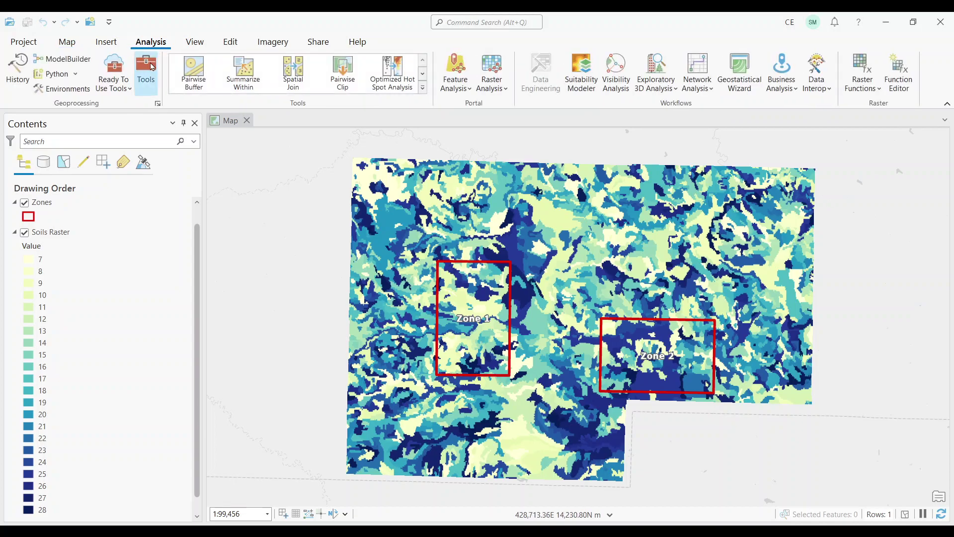
pyautogui.click(147, 73)
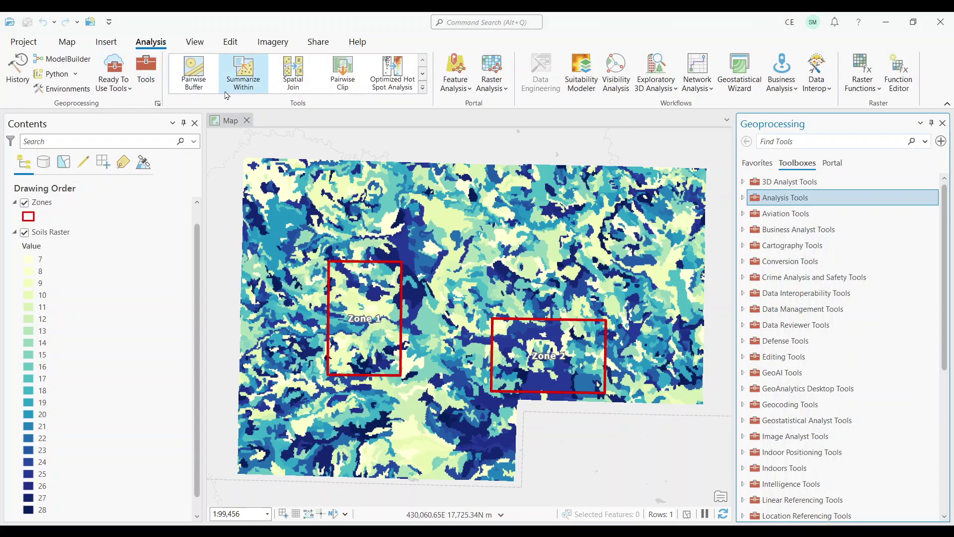
pyautogui.write('zona')
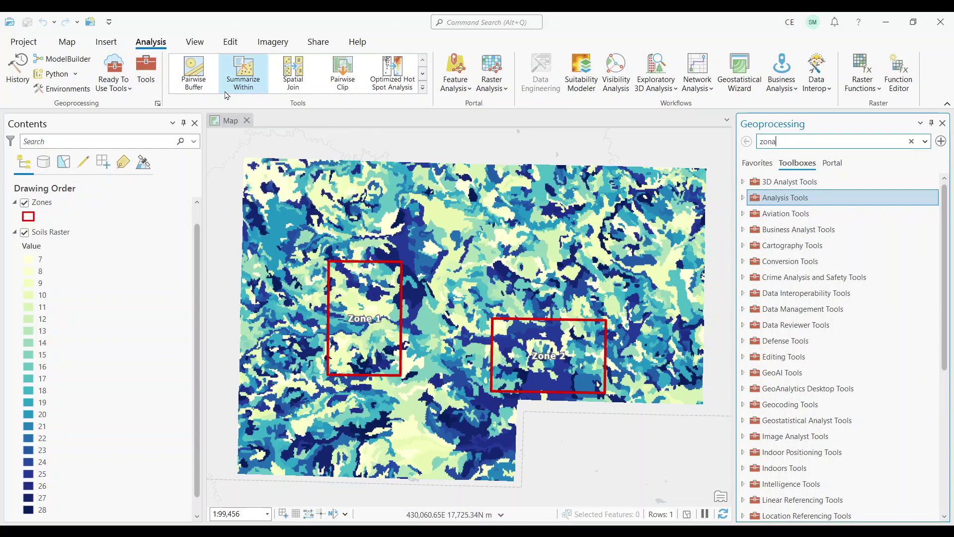
pyautogui.write('l statistics table')
pyautogui.click(796, 171)
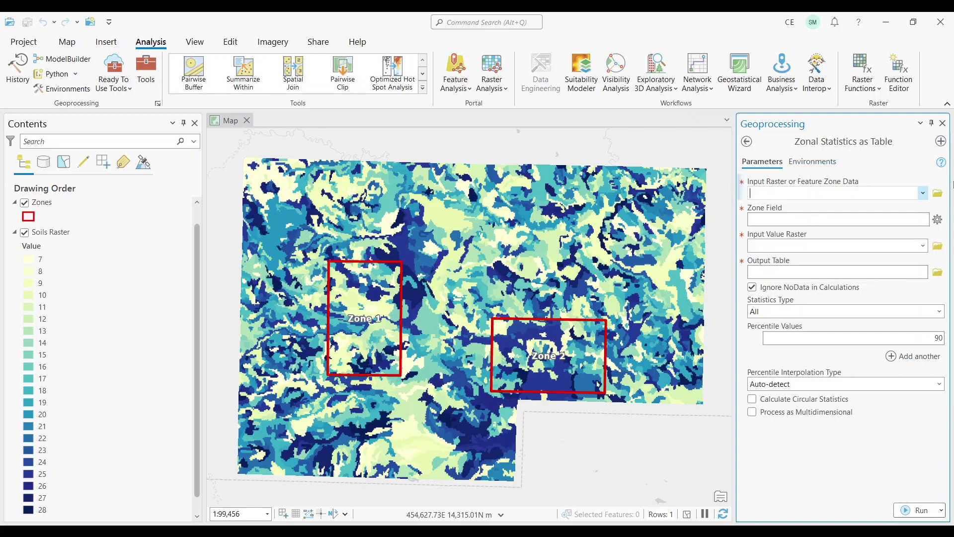
# Step: Run Zonal Statistics as Table with Zones as the zone data and Soils Raster as the value raster
pyautogui.click(924, 194)
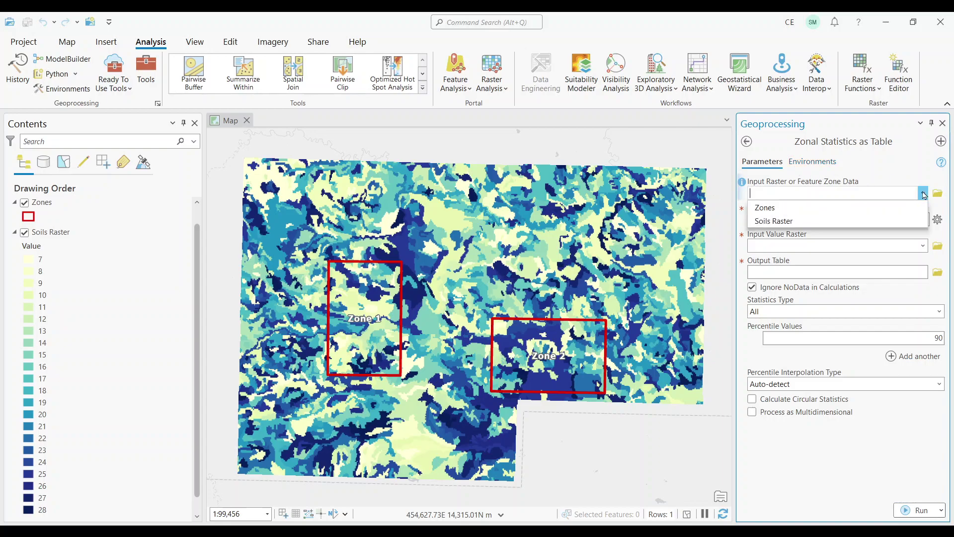
pyautogui.click(854, 206)
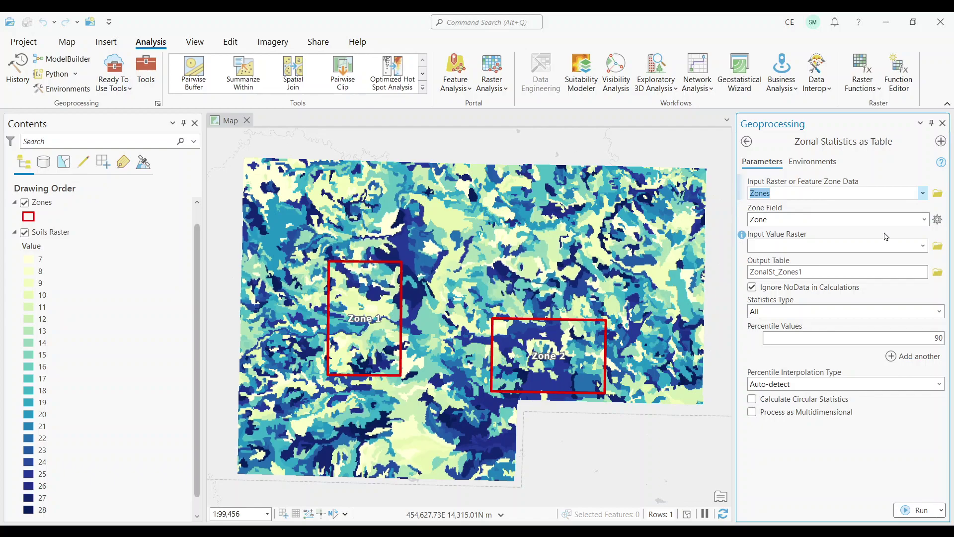
pyautogui.click(923, 246)
pyautogui.click(795, 262)
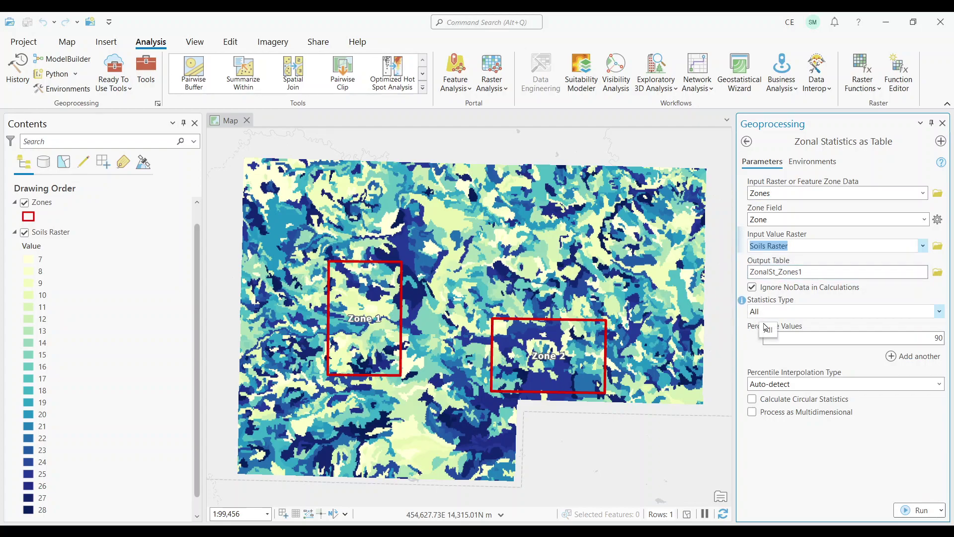
pyautogui.click(911, 512)
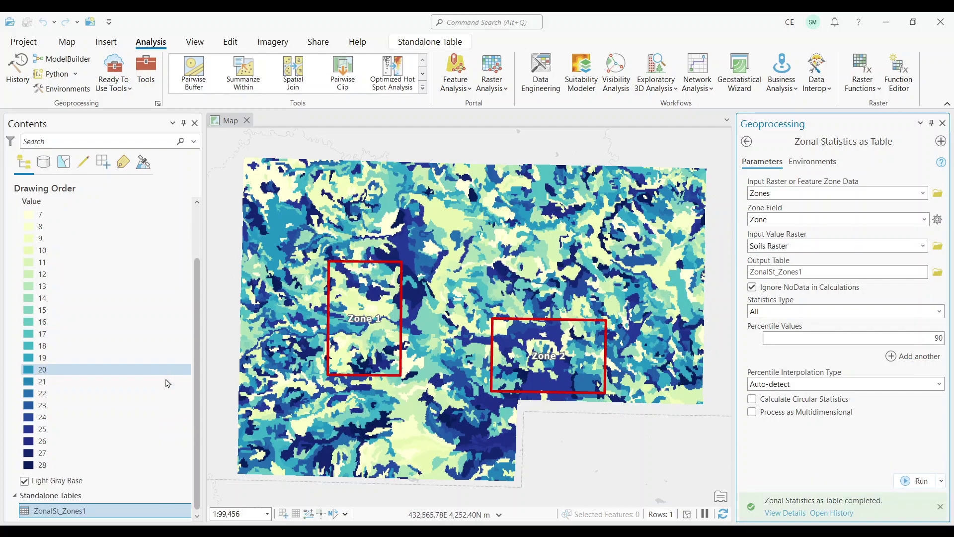
# Step: Open the ZonalSt_Zones1 table and select its Zone 2 row to examine the zone statistics
pyautogui.rightClick(74, 512)
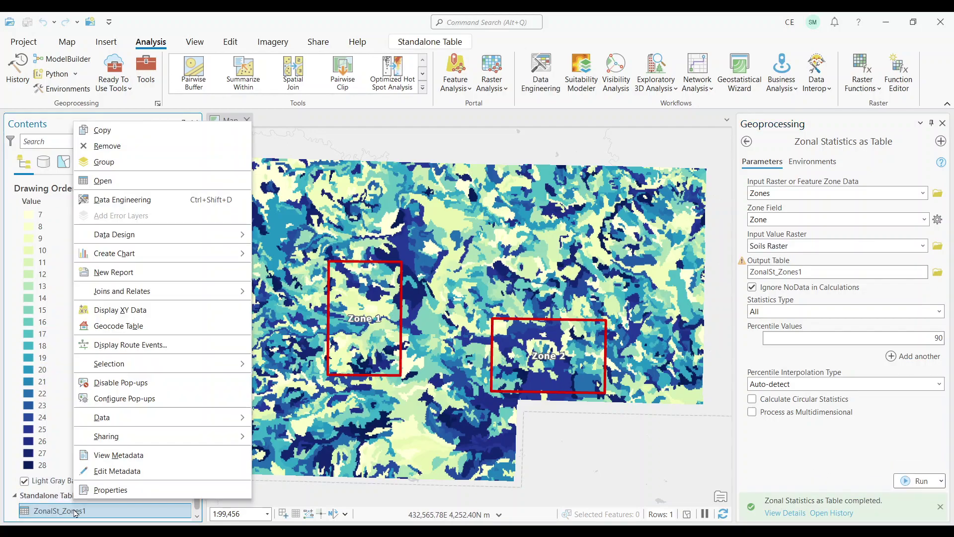
pyautogui.click(144, 184)
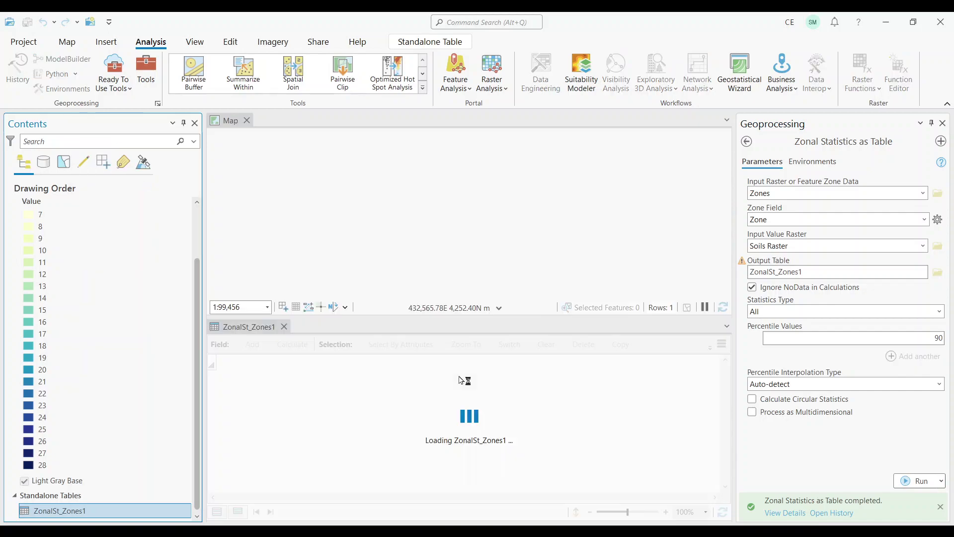
pyautogui.moveTo(494, 317); pyautogui.dragTo(494, 350)
pyautogui.click(212, 411)
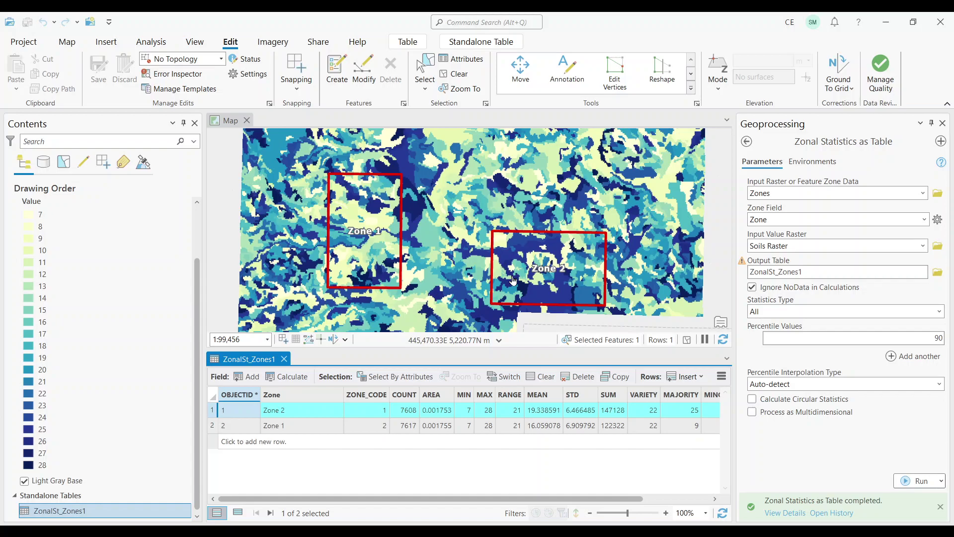
# Step: Close the statistics table and the geoprocessing tool, and collapse the Soils Raster legend
pyautogui.click(284, 359)
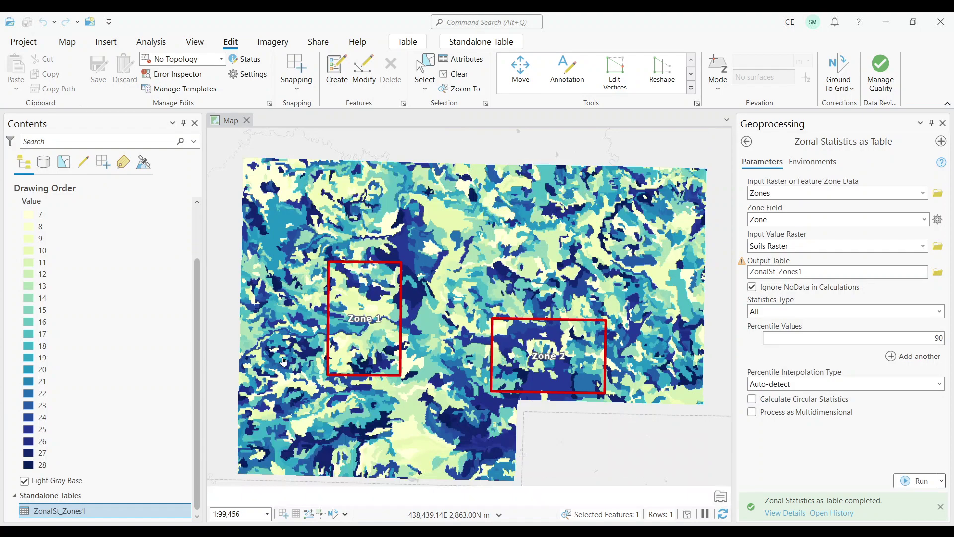
pyautogui.click(940, 124)
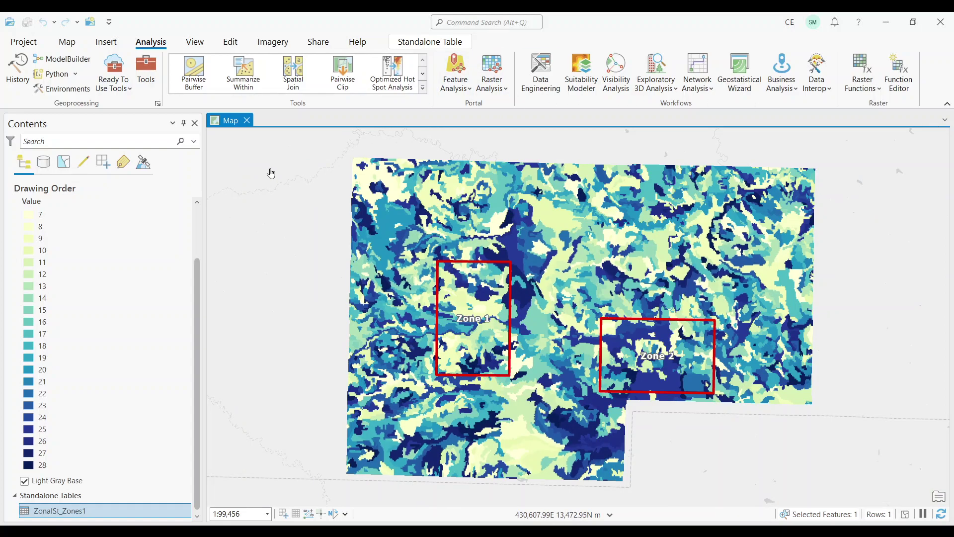
pyautogui.scroll(3, 187, 246)
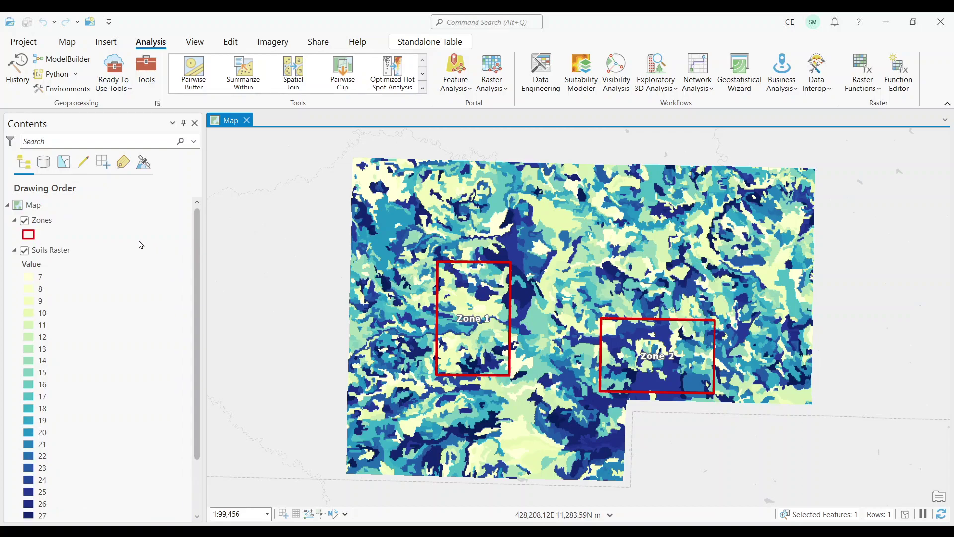
pyautogui.click(14, 249)
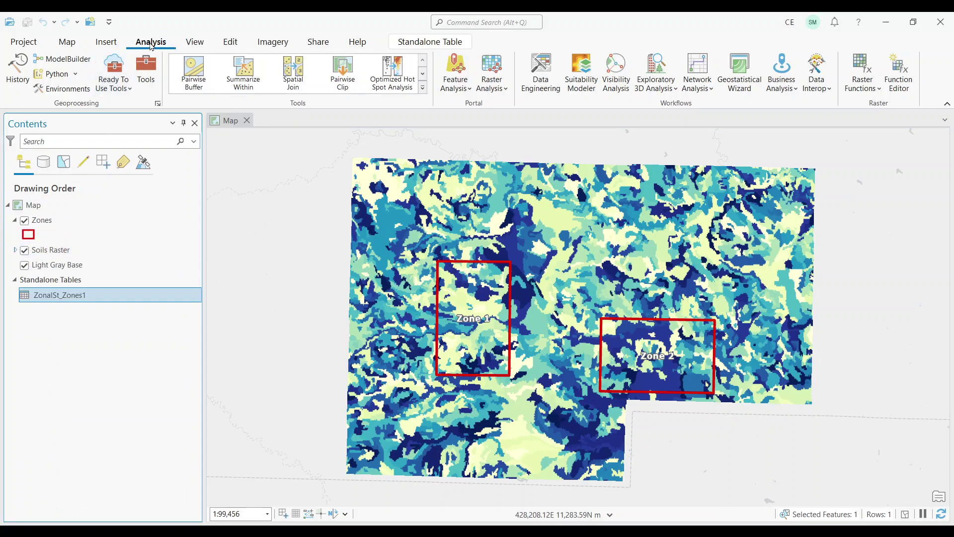
# Step: Search the geoprocessing tools for "zonal statistics" and open the Spatial Analyst version of Zonal Statistics
pyautogui.click(146, 69)
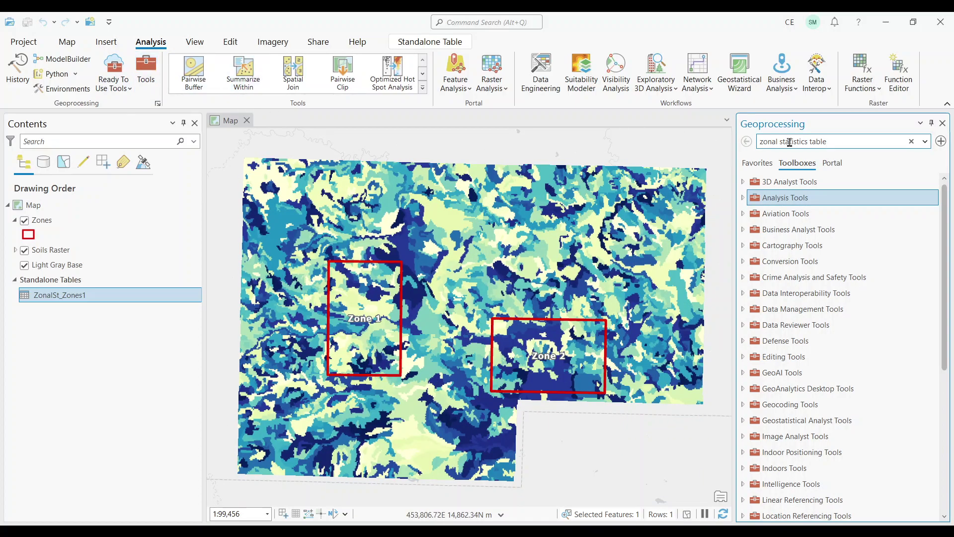
pyautogui.click(818, 141)
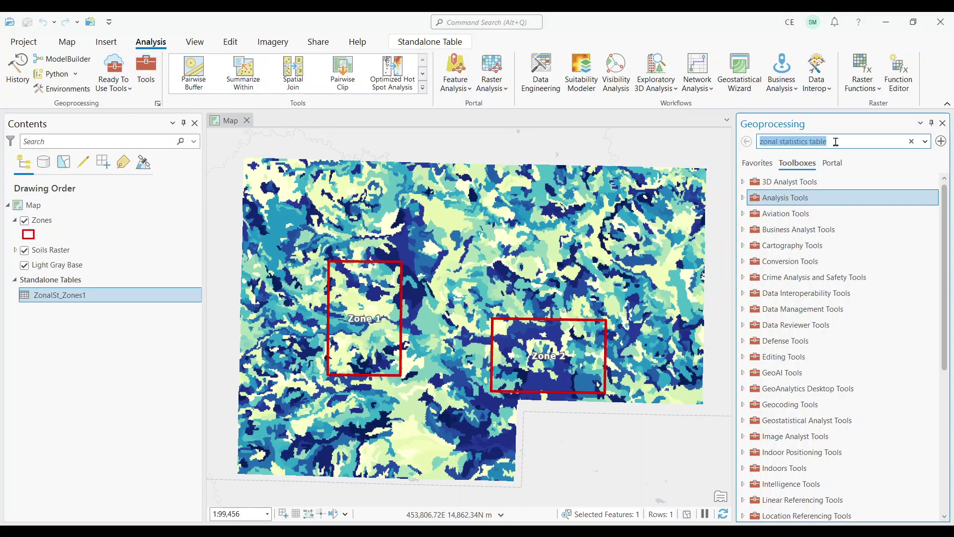
pyautogui.click(838, 142)
pyautogui.press('BackSpace')
pyautogui.press('BackSpace')
pyautogui.press('BackSpace')
pyautogui.press('BackSpace')
pyautogui.press('BackSpace')
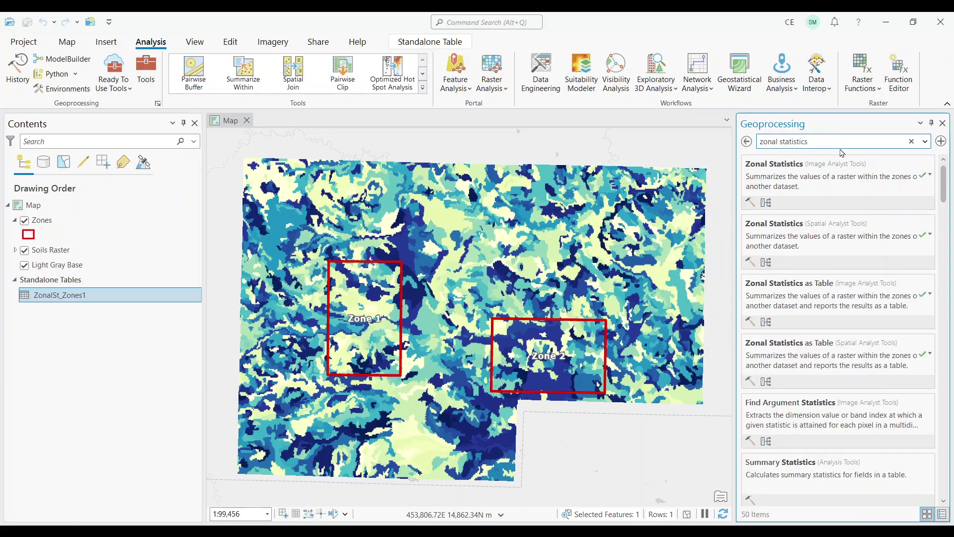
pyautogui.click(769, 223)
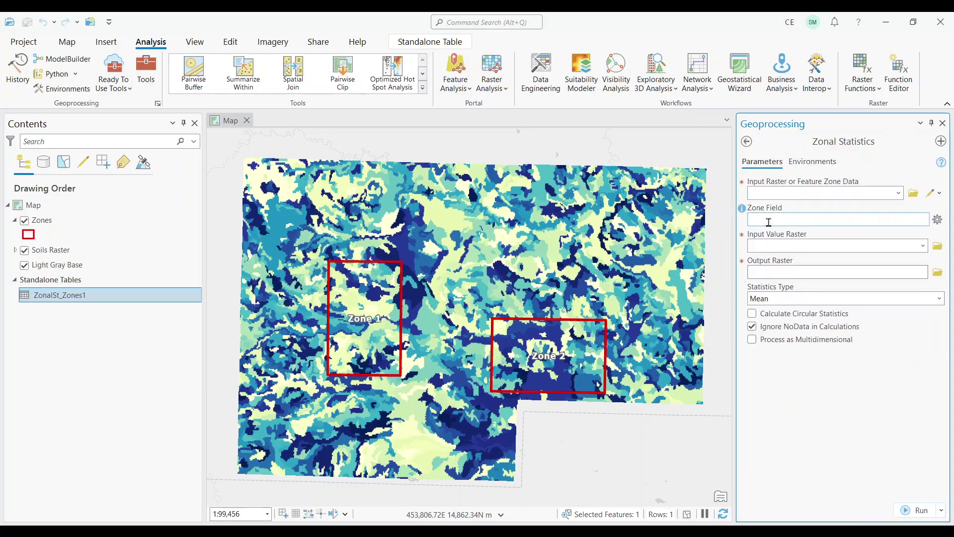
# Step: Run Zonal Statistics with Zones as the zone data and Soils Raster as the value raster
pyautogui.click(899, 193)
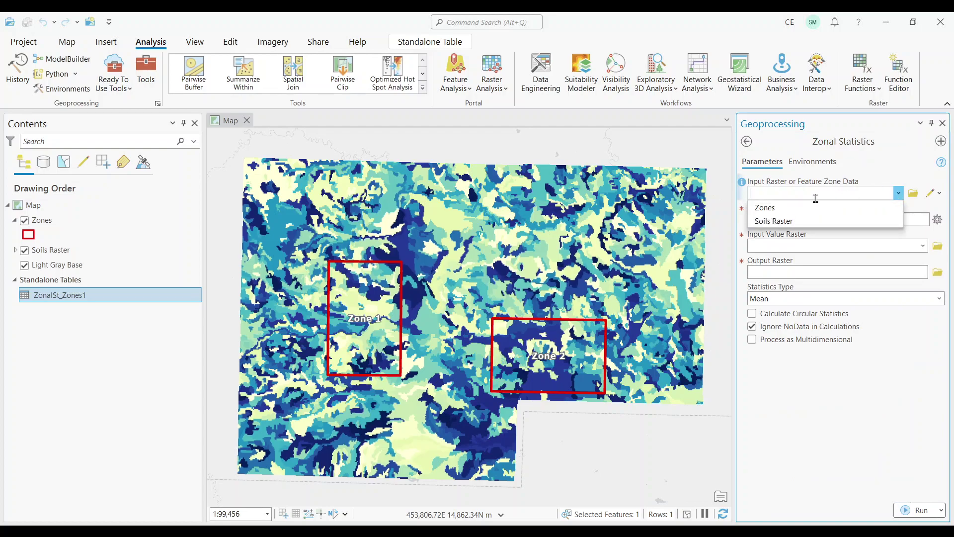
pyautogui.click(778, 208)
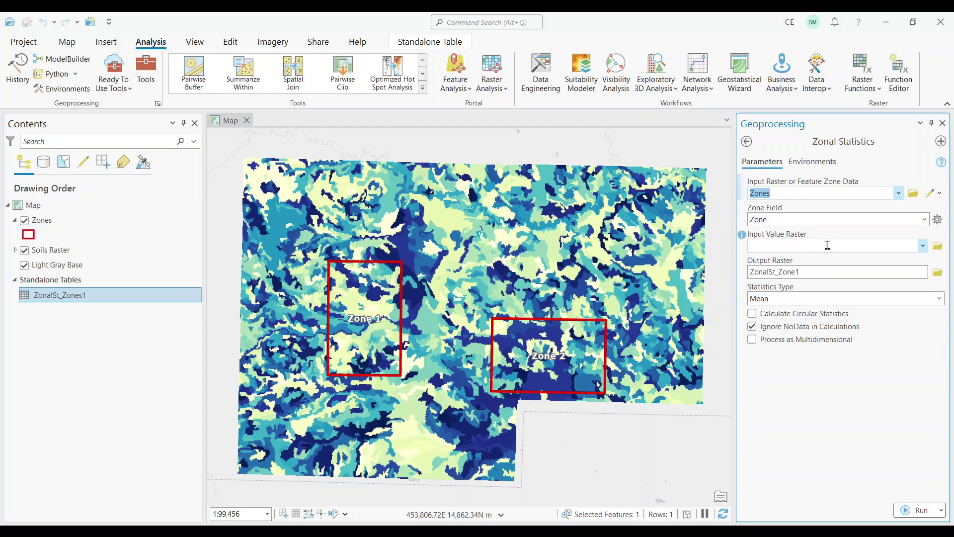
pyautogui.click(923, 246)
pyautogui.click(778, 257)
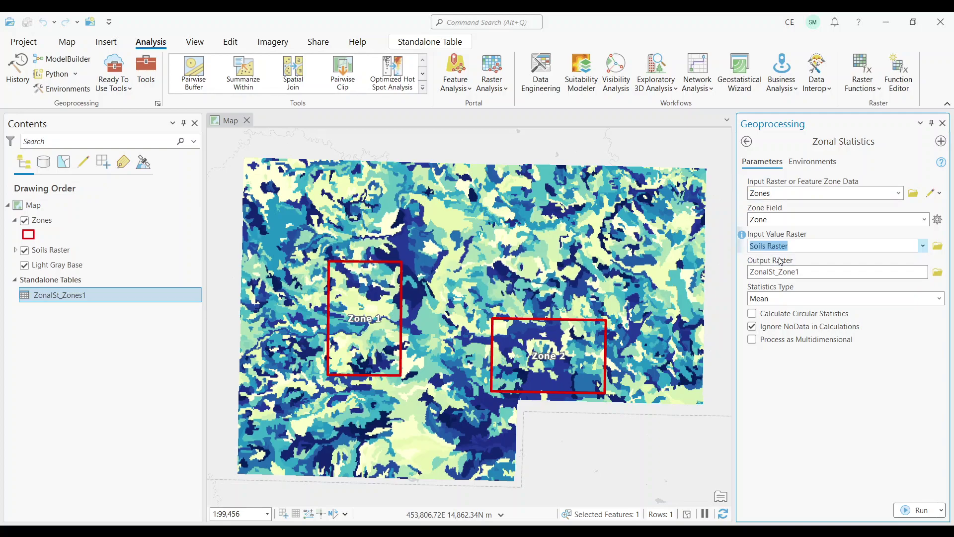
pyautogui.click(914, 511)
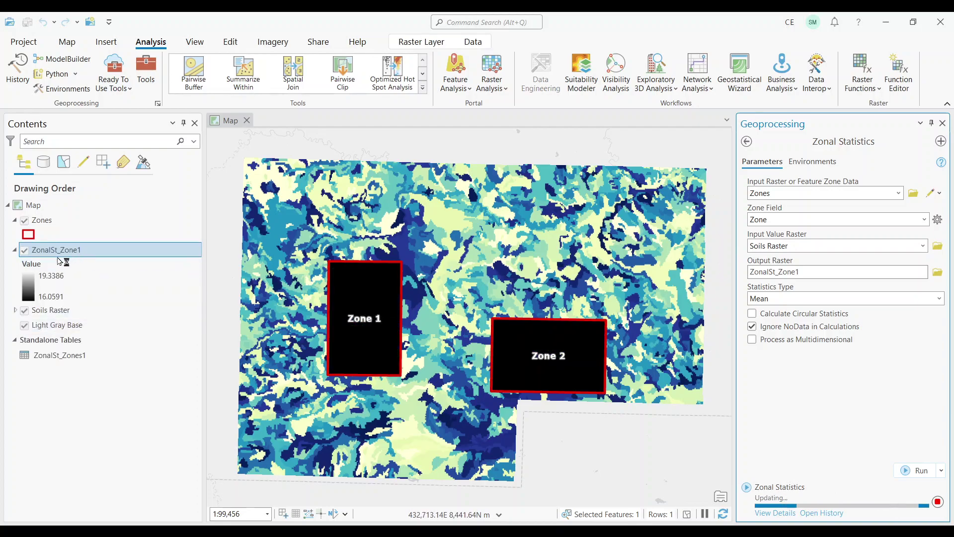
# Step: Symbolize the ZonalSt_Zone1 raster by Unique Values, computing the unique values, and close the geoprocessing tool
pyautogui.click(28, 285)
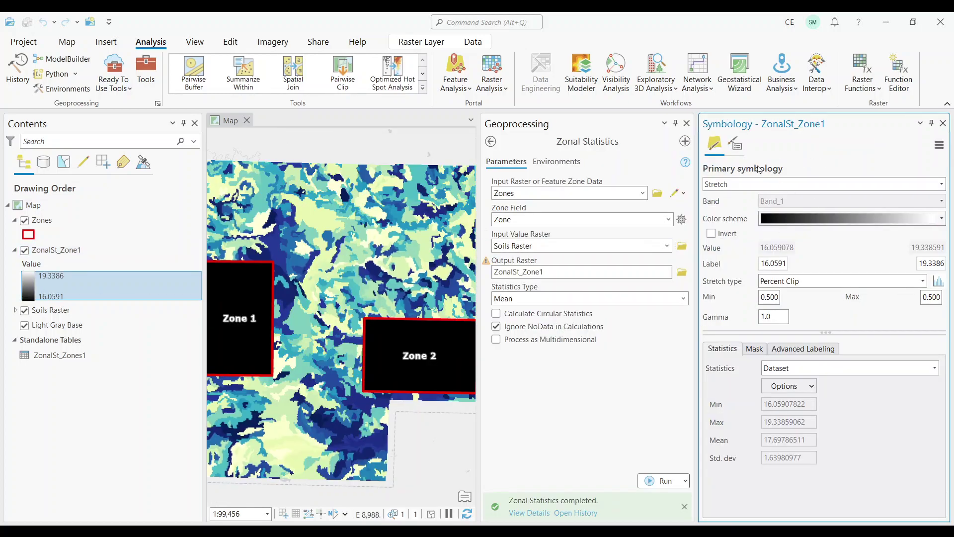
pyautogui.click(731, 185)
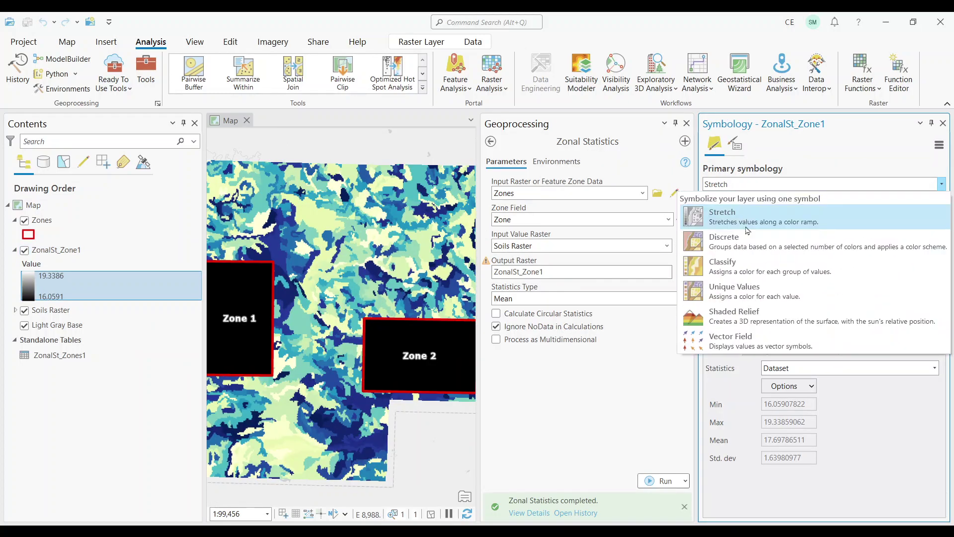
pyautogui.click(741, 293)
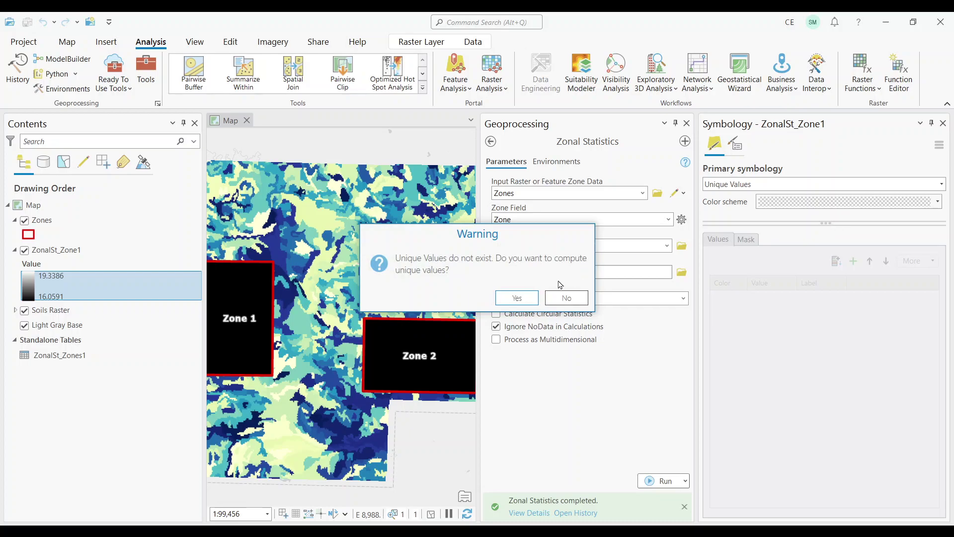
pyautogui.click(517, 297)
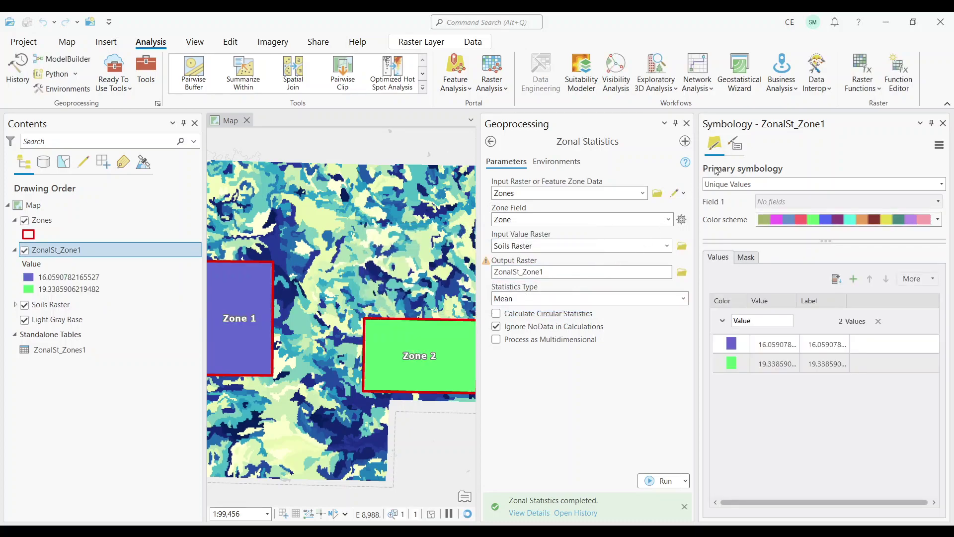
pyautogui.click(687, 123)
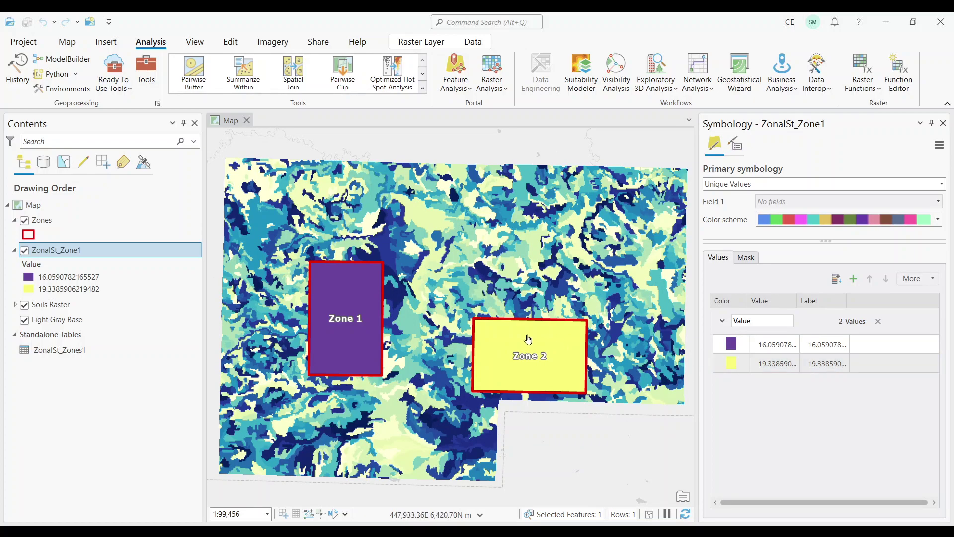
pyautogui.click(51, 294)
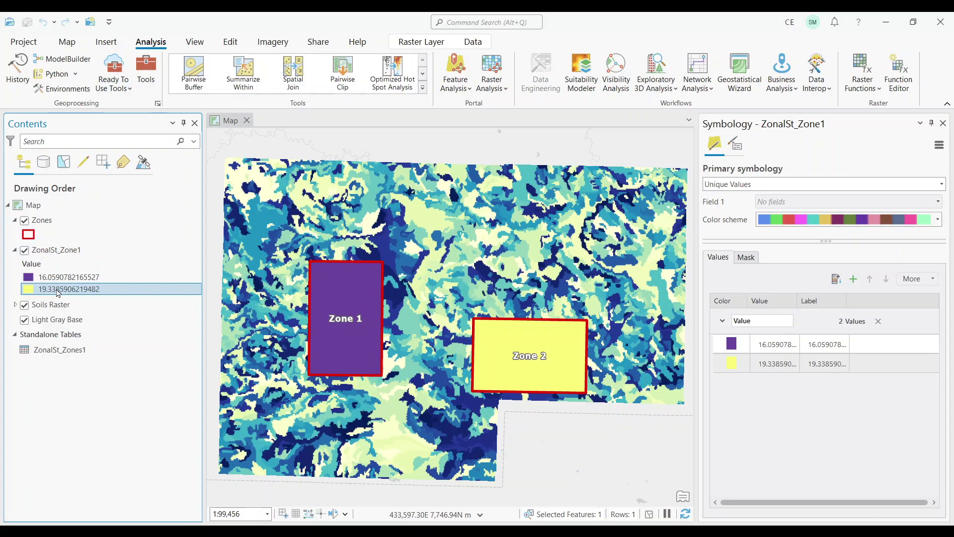